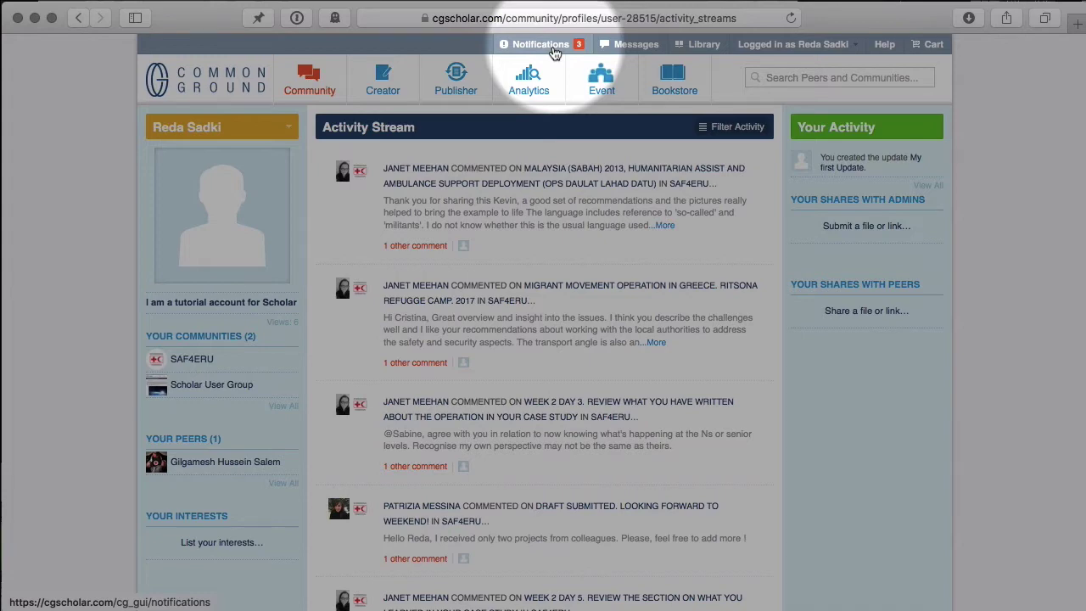
- Open Notifications, enlarge the page, and scroll to the Safe and Dignified Burials- Liberia feedback request
left_click(551, 49)
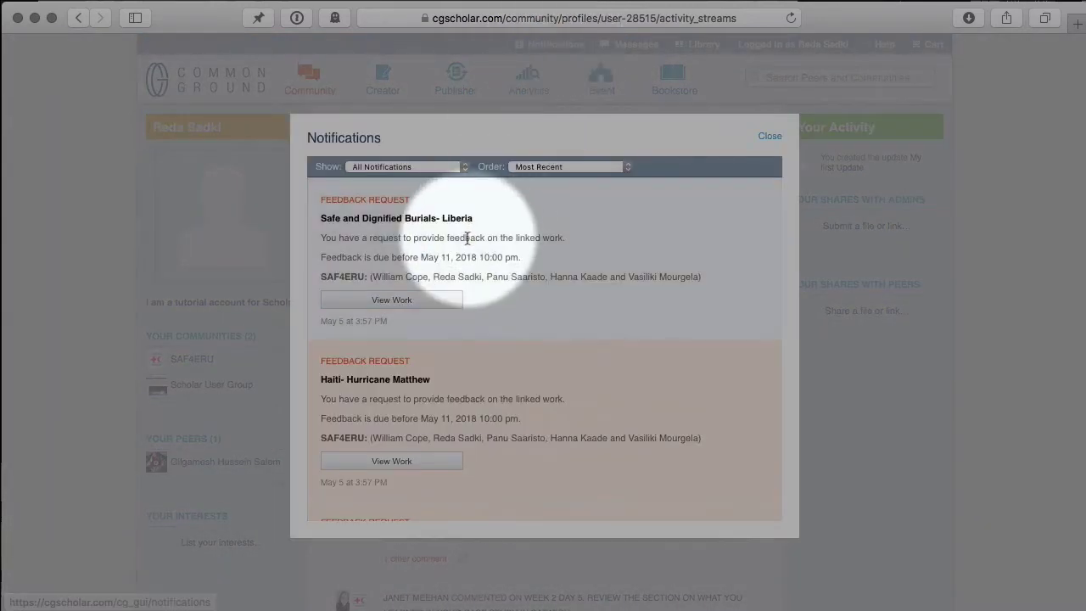
key("super+plus")
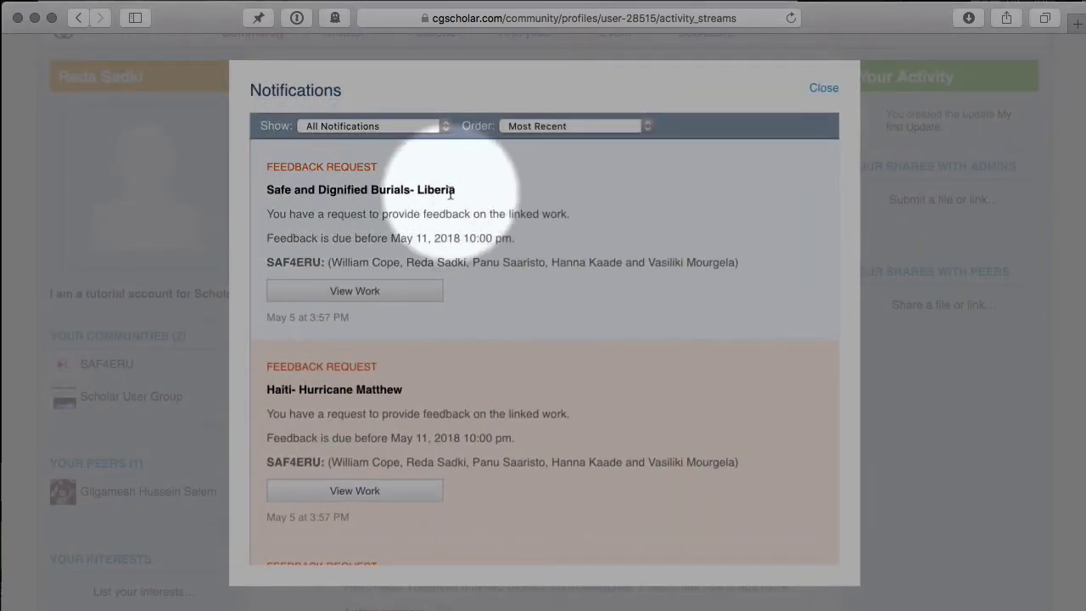
scroll(408, 374, "down", 2)
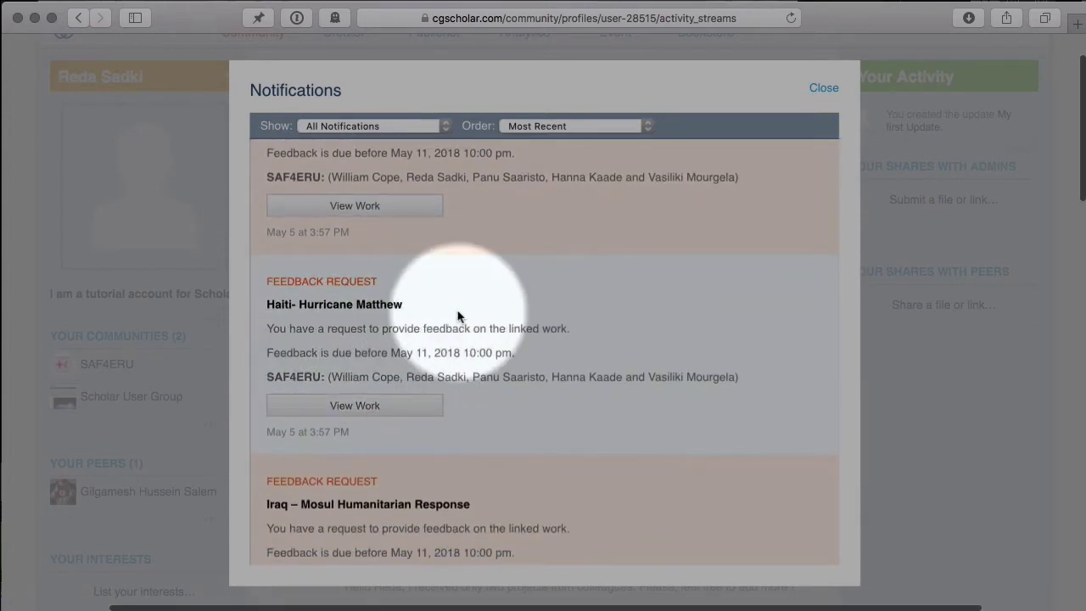
scroll(458, 314, "up", 2)
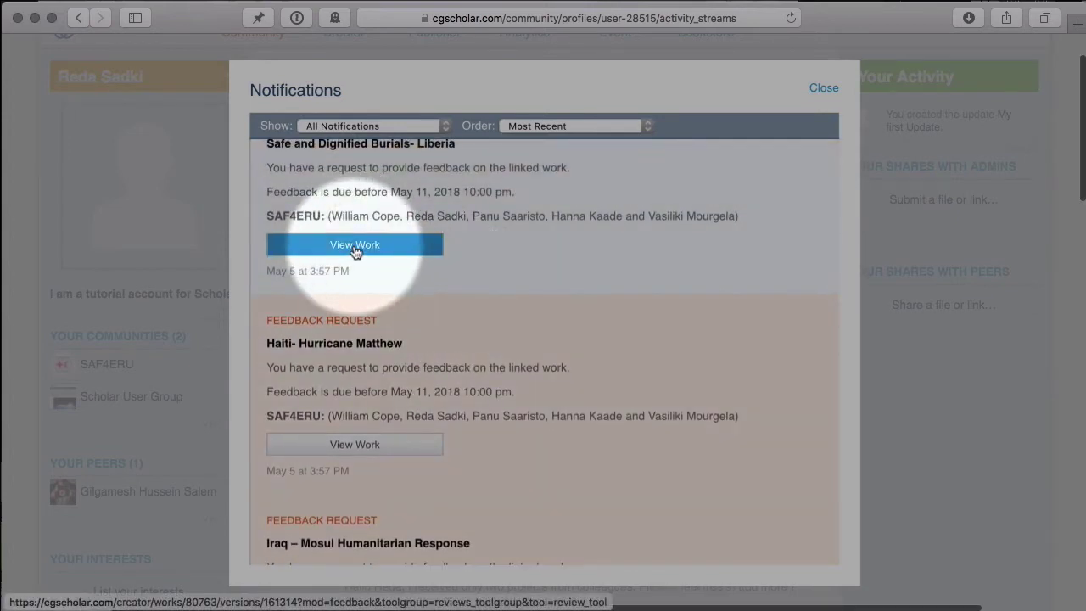
scroll(355, 251, "down", 6)
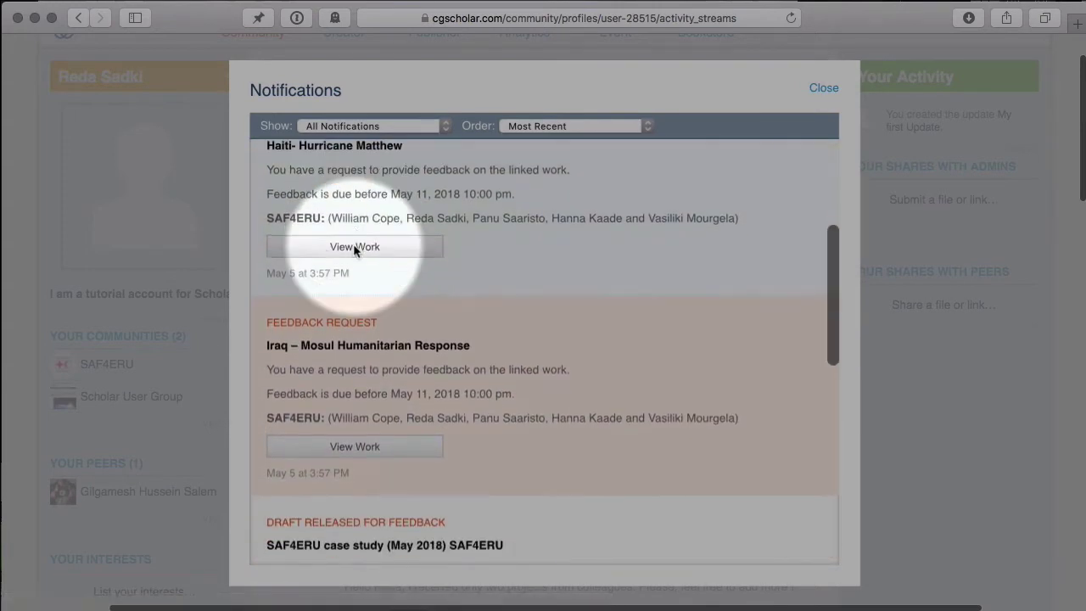
scroll(355, 246, "down", 2)
scroll(353, 238, "up", 10)
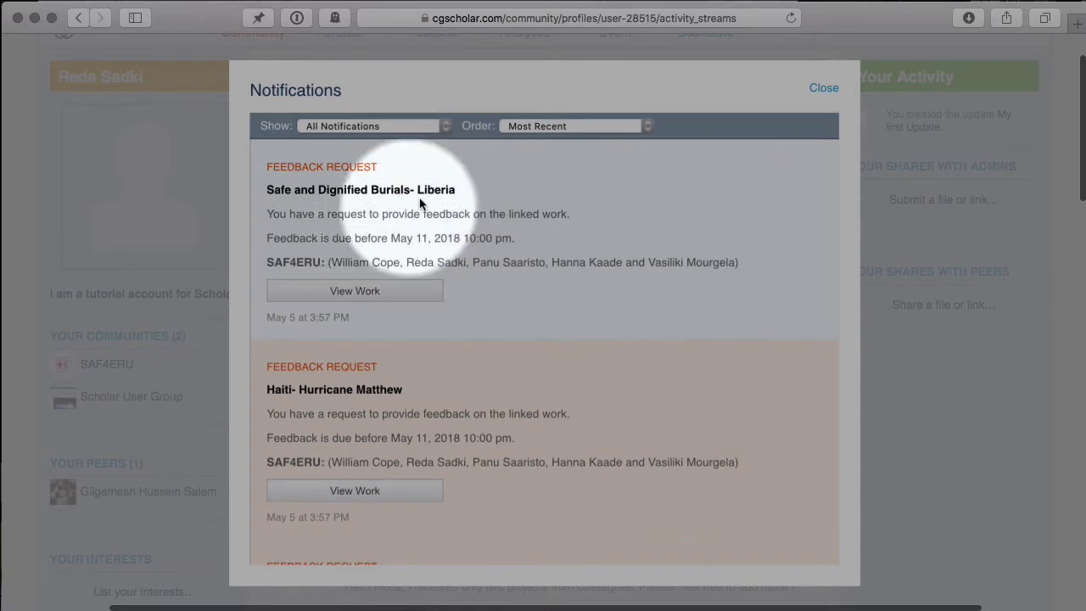
- Open the Safe and Dignified Burials- Liberia work in the review tool and browse its text
left_click(353, 293)
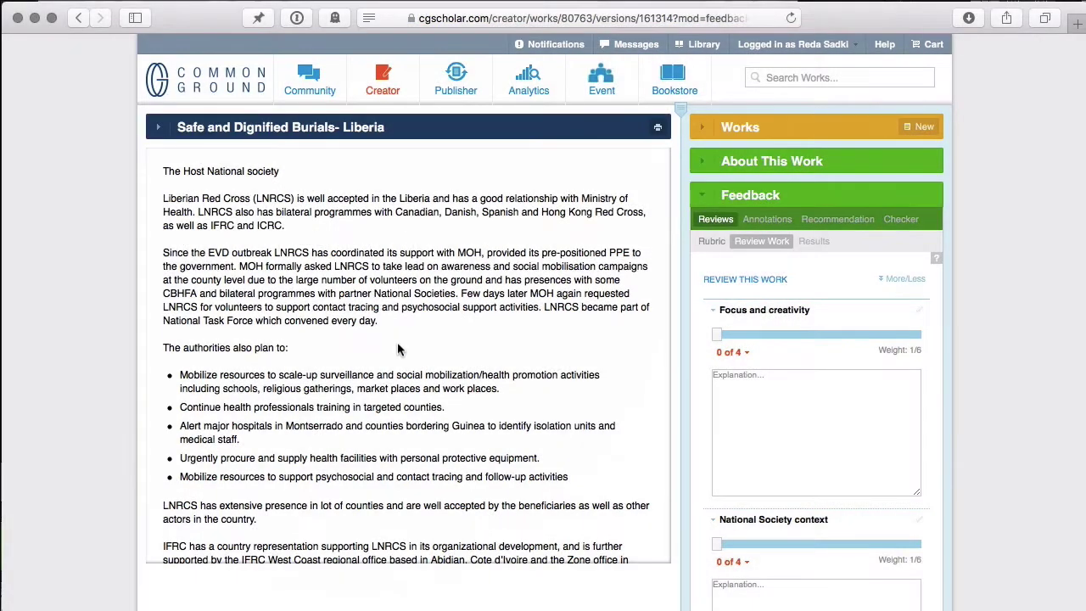
scroll(397, 342, "down", 10)
scroll(433, 286, "up", 10)
scroll(761, 325, "up", 5)
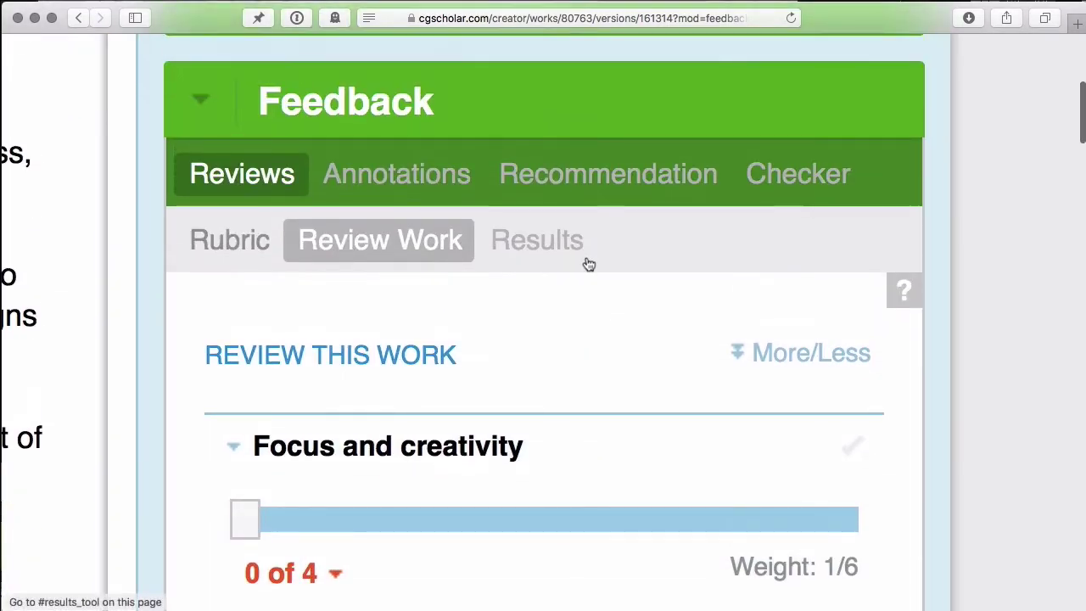
scroll(588, 265, "up", 1)
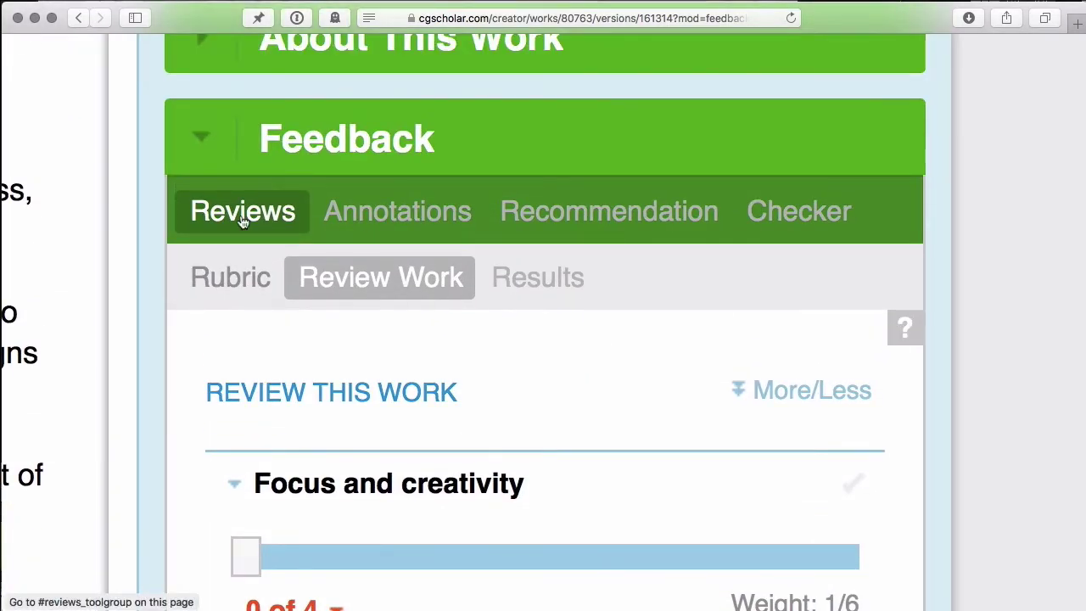
- Switch the Feedback panel to the Rubric sub-tab and scroll through the review criteria
left_click(234, 279)
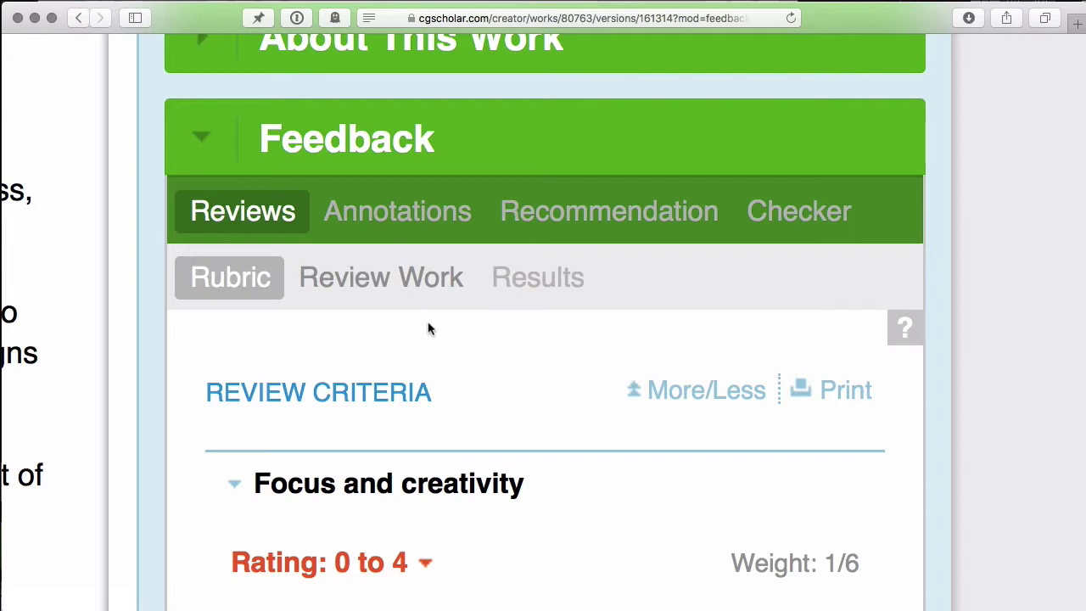
scroll(428, 329, "down", 4)
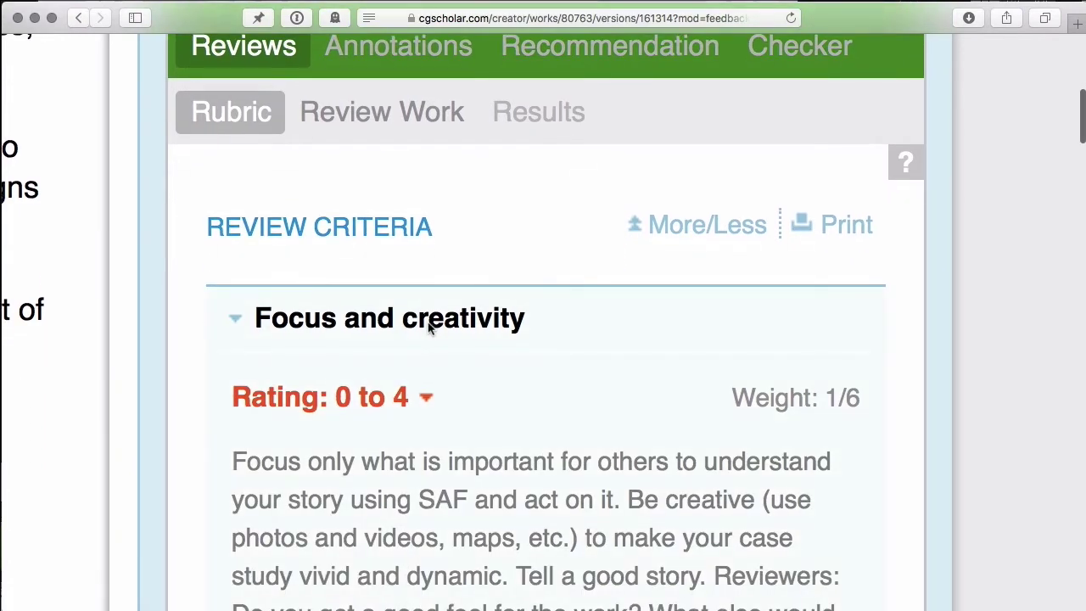
scroll(428, 327, "down", 3)
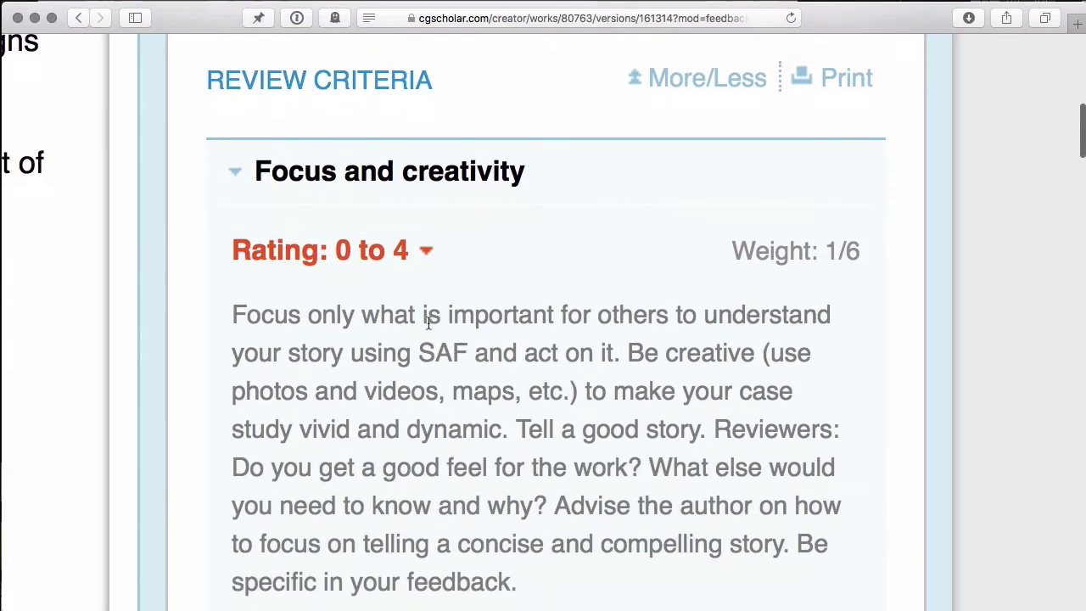
scroll(429, 323, "down", 1)
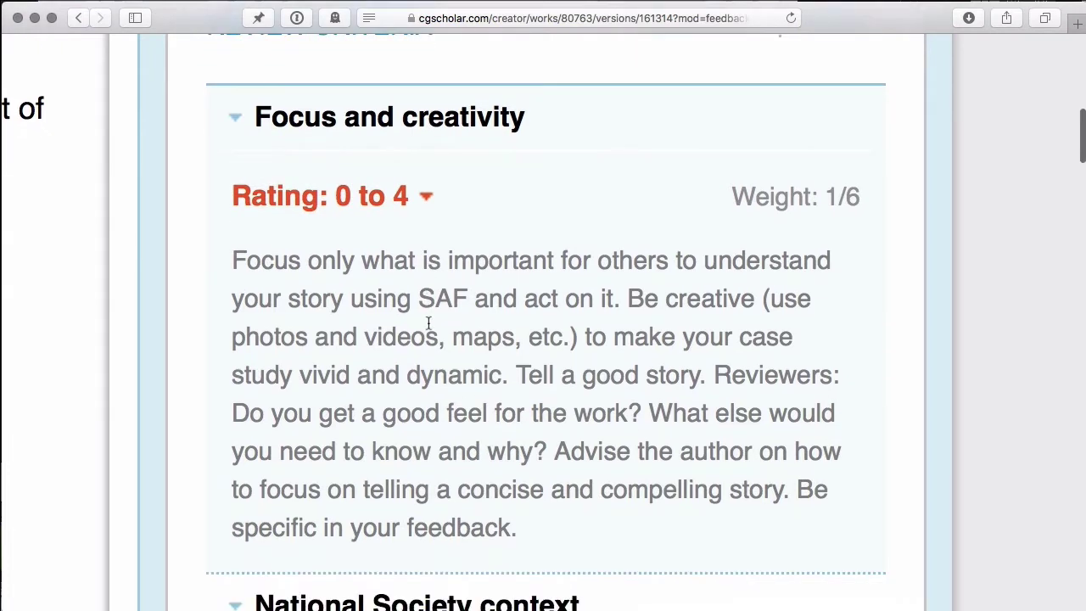
scroll(428, 326, "down", 2)
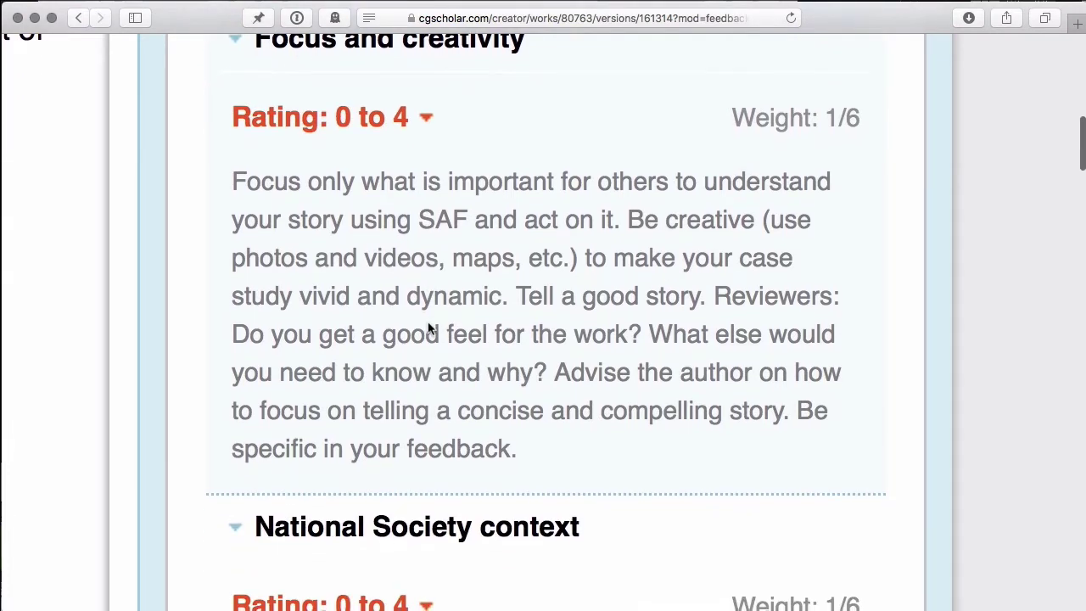
scroll(428, 327, "down", 3)
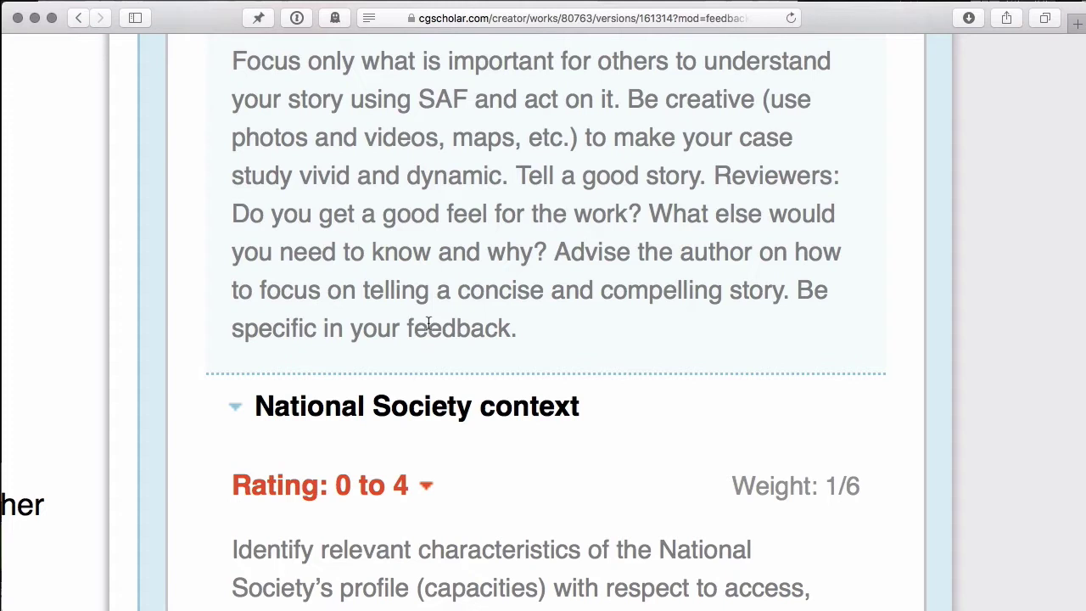
scroll(428, 324, "up", 5)
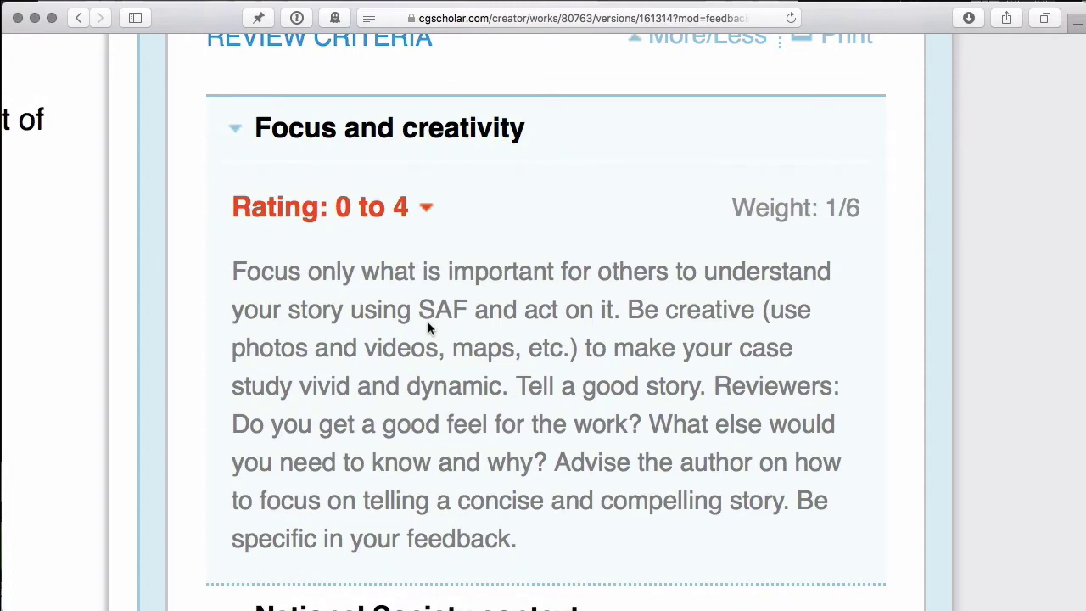
scroll(429, 330, "up", 1)
scroll(428, 328, "down", 1)
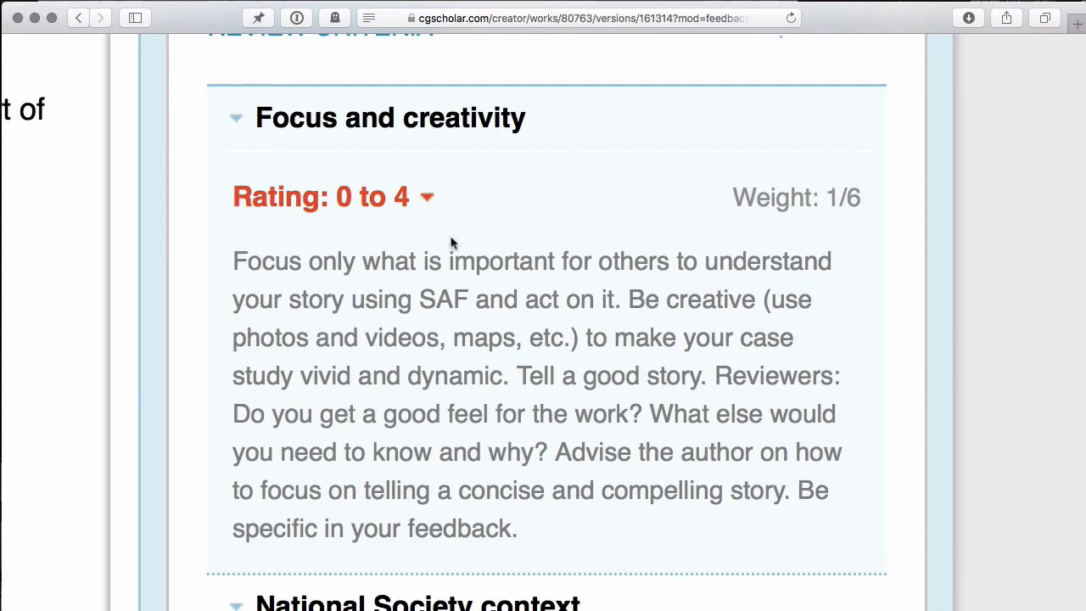
- Expand the Focus and creativity 0 to 4 rating descriptions and read them
left_click(426, 198)
scroll(475, 246, "down", 2)
scroll(477, 254, "down", 3)
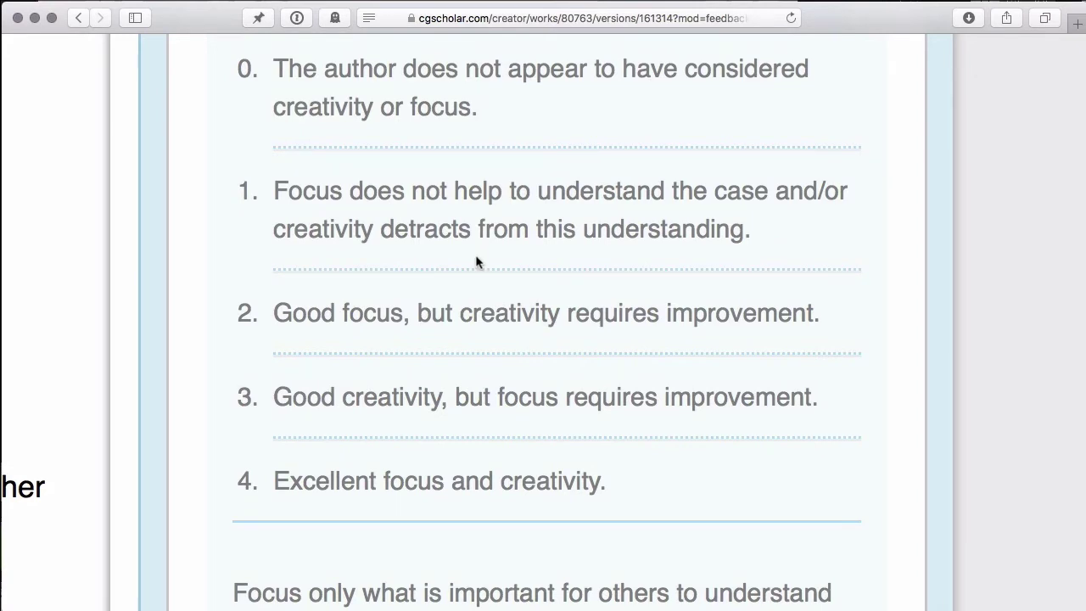
scroll(477, 261, "down", 5)
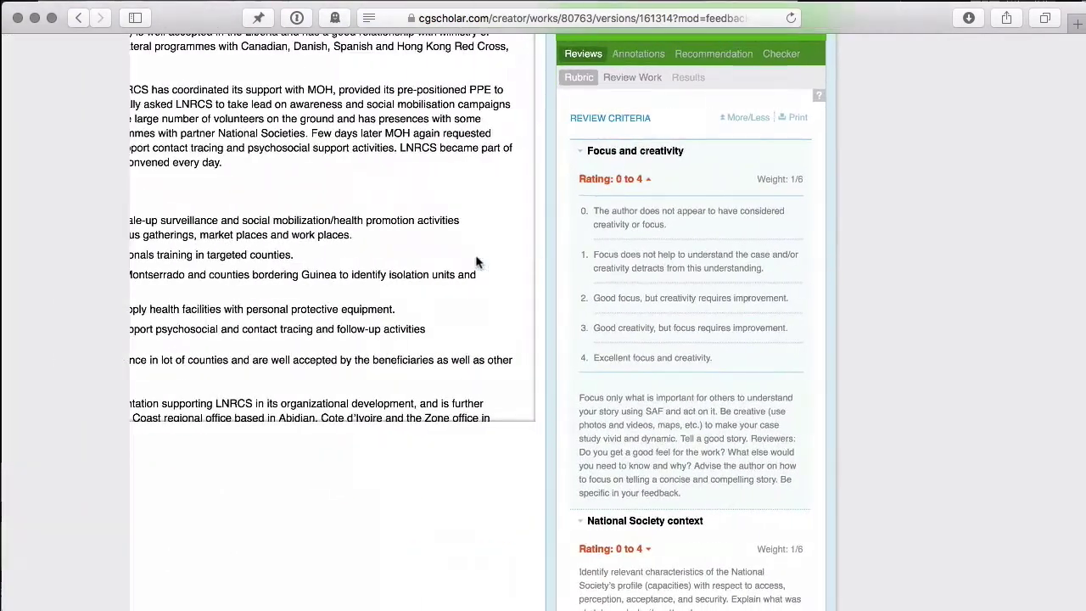
scroll(566, 246, "up", 4)
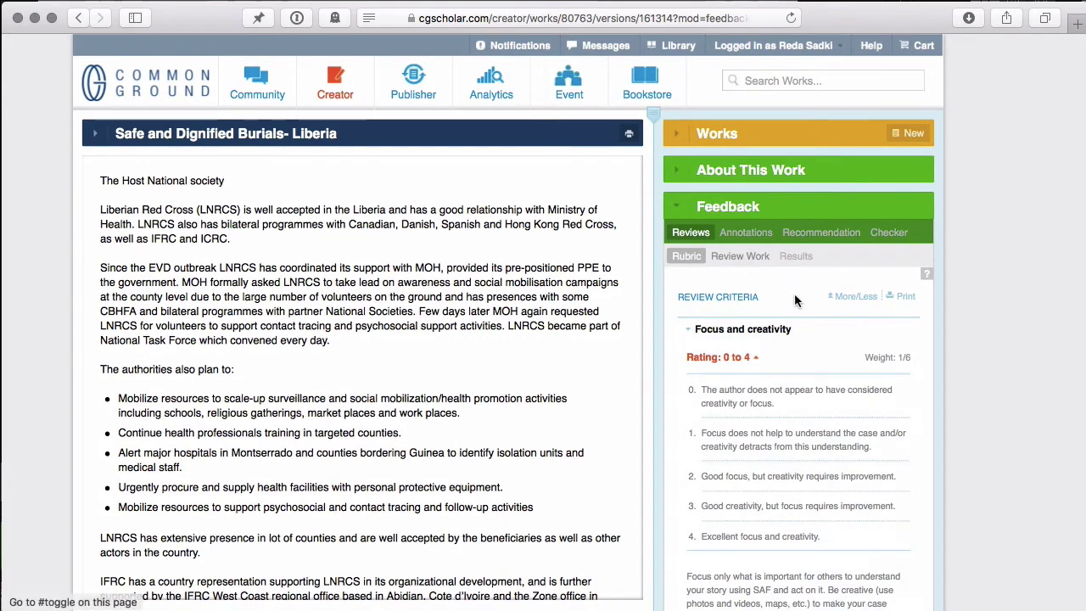
- Return to rating and re-expand the Focus and creativity rating descriptions
left_click(737, 257)
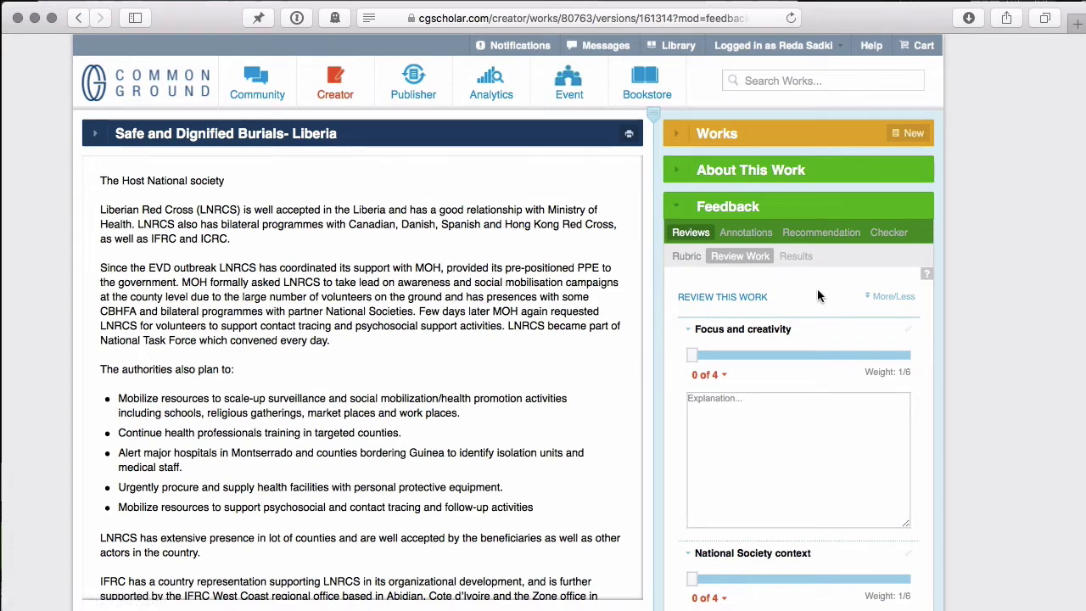
scroll(817, 295, "up", 5)
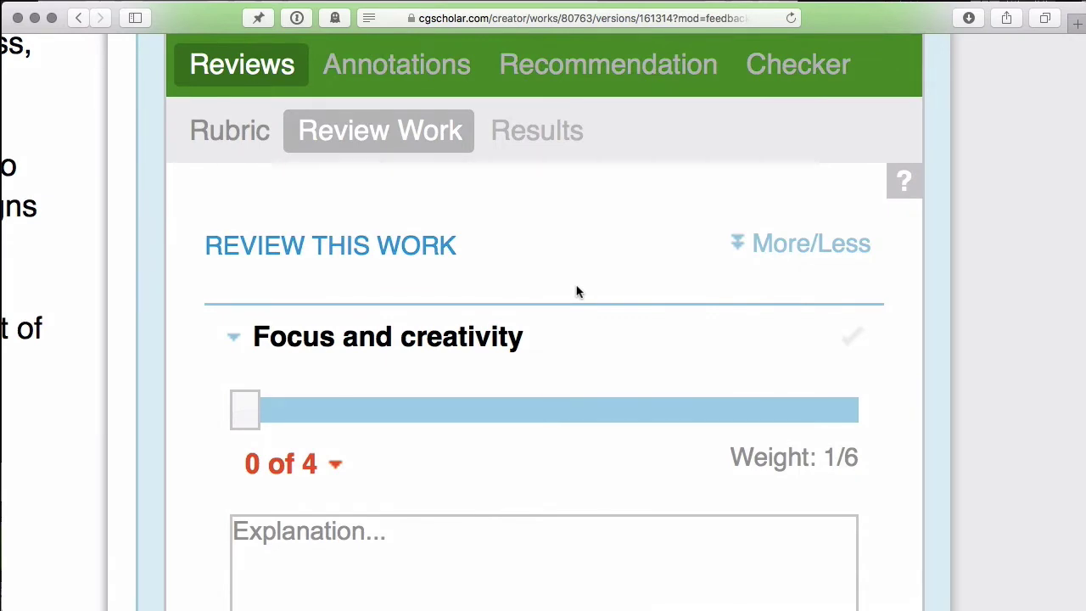
scroll(575, 288, "down", 4)
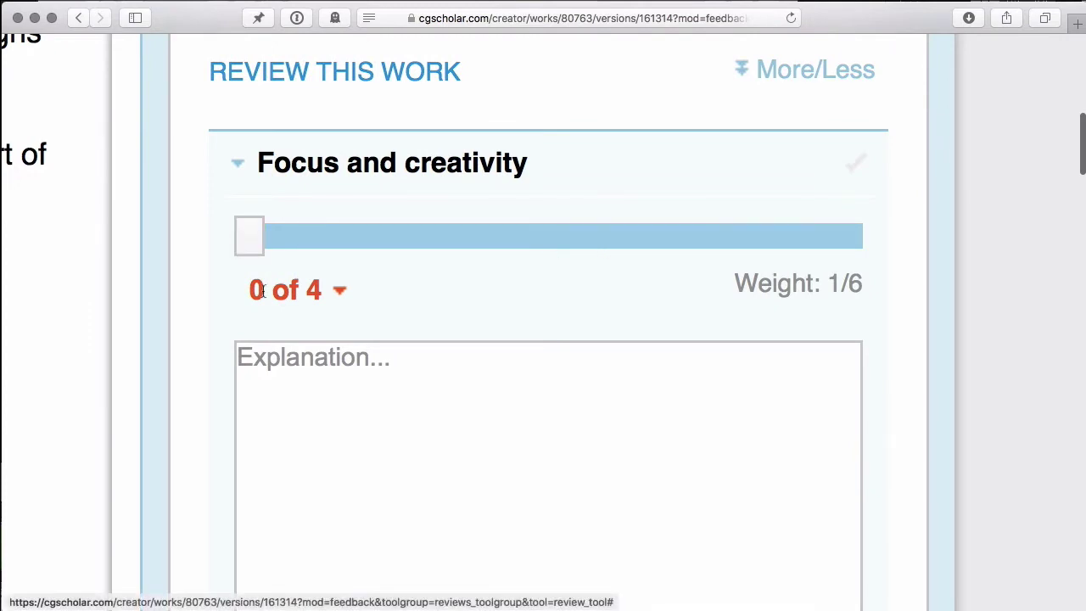
left_click(337, 289)
scroll(333, 284, "down", 5)
scroll(334, 280, "down", 4)
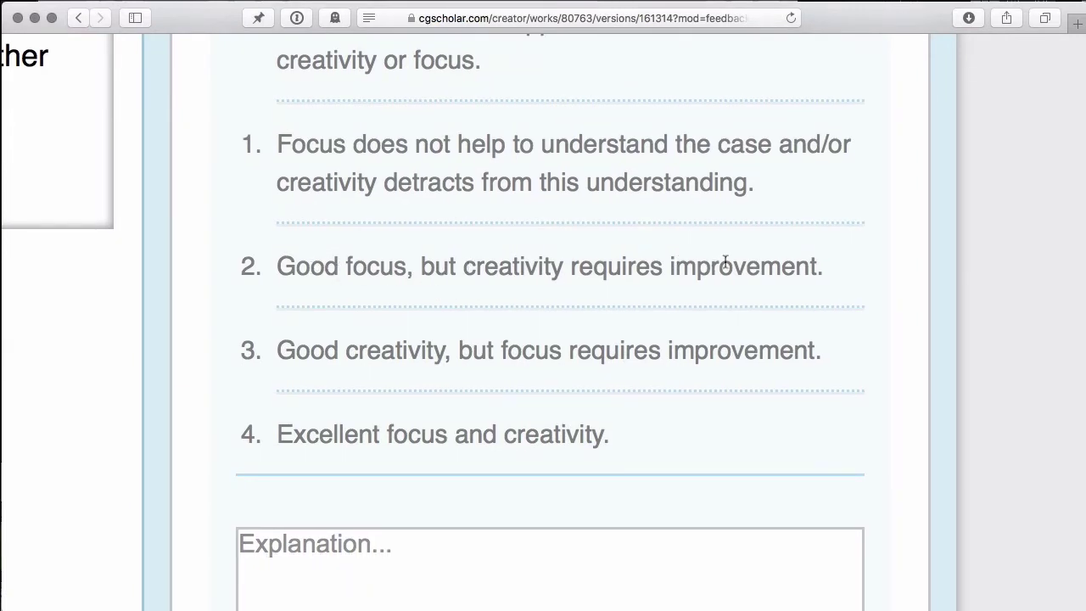
scroll(725, 261, "up", 8)
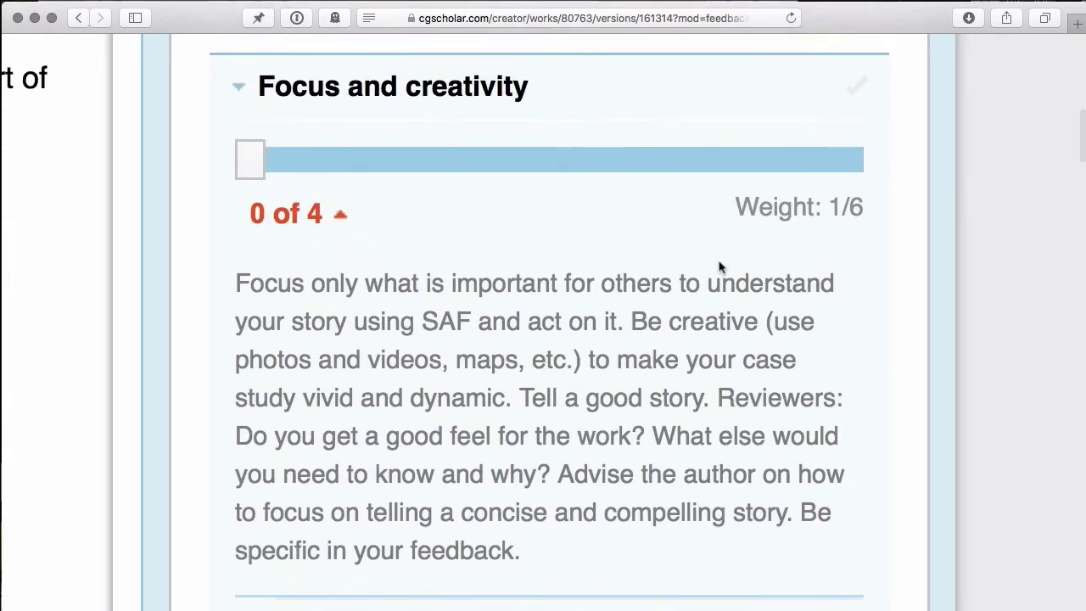
- Set the Focus and creativity slider to 2 of 4 and move into its Explanation box
left_click(440, 170)
left_click(500, 165)
key("Tab")
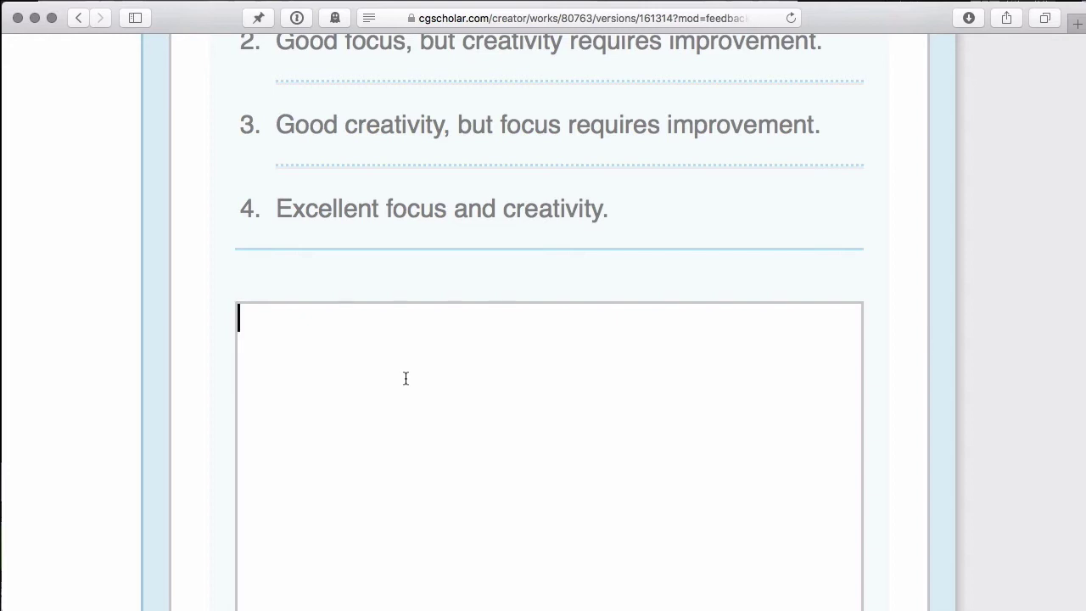
- Replace the draft explanations 'good job' and 'well done' with 'needs improvement' for Focus and creativity
type("good job")
key("super+a")
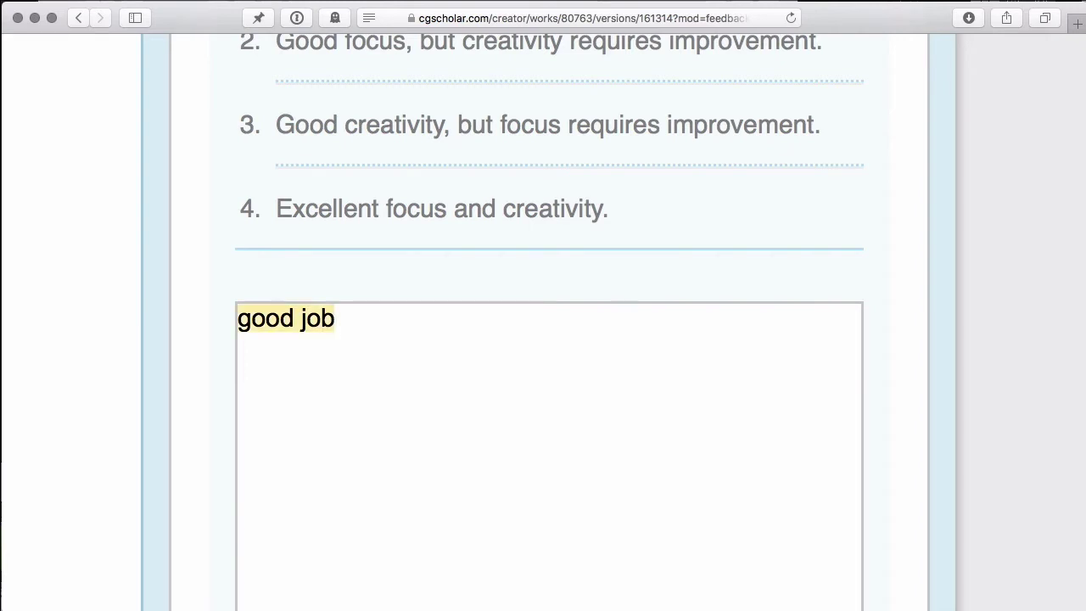
type("well done")
key("super+a")
type("c")
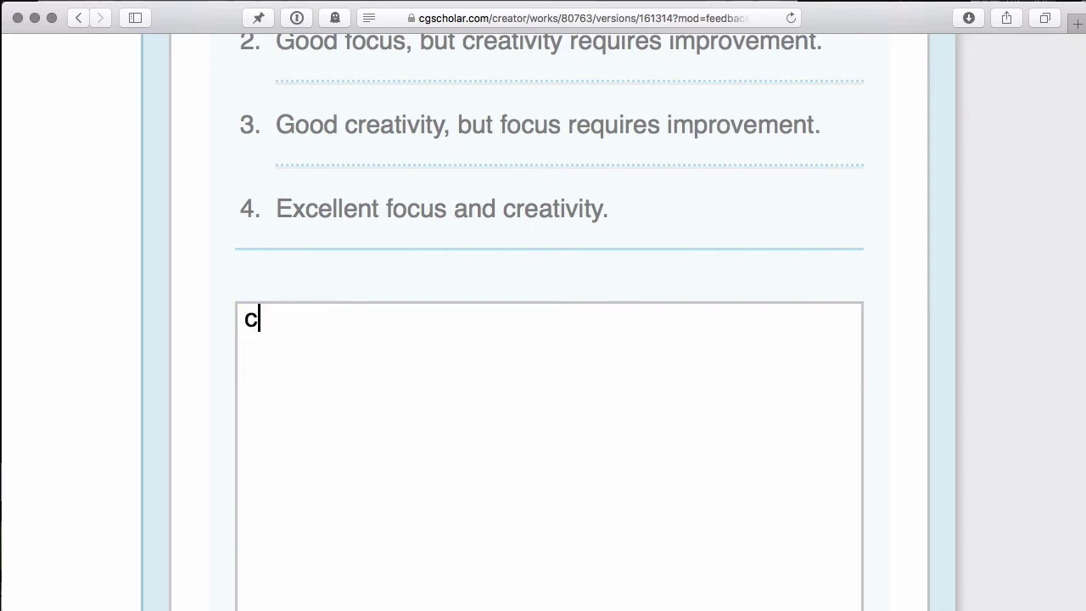
key("super+a")
type("needs improvement")
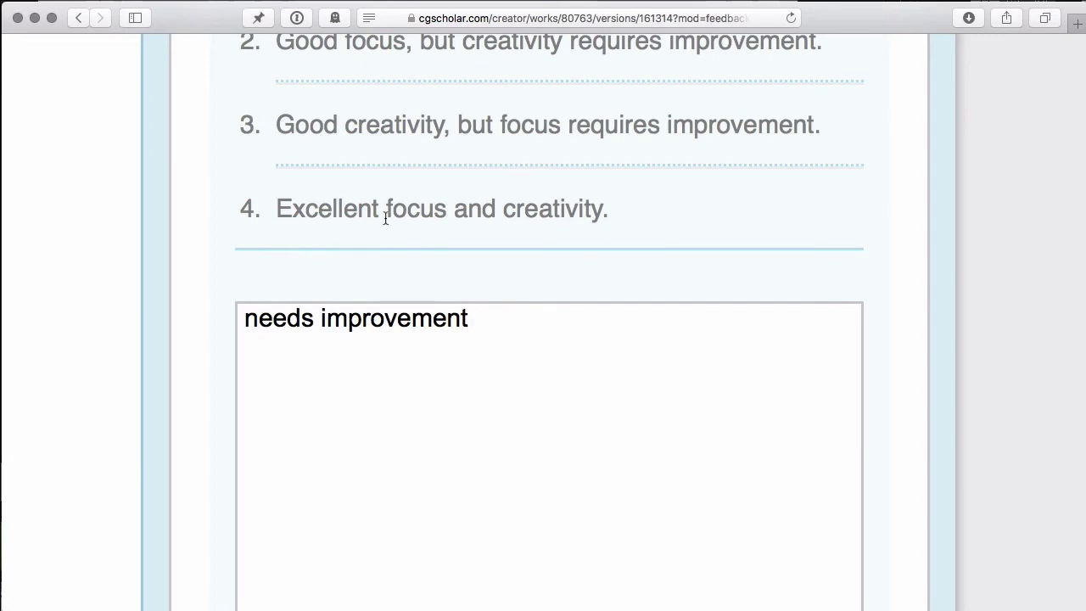
scroll(385, 218, "down", 5)
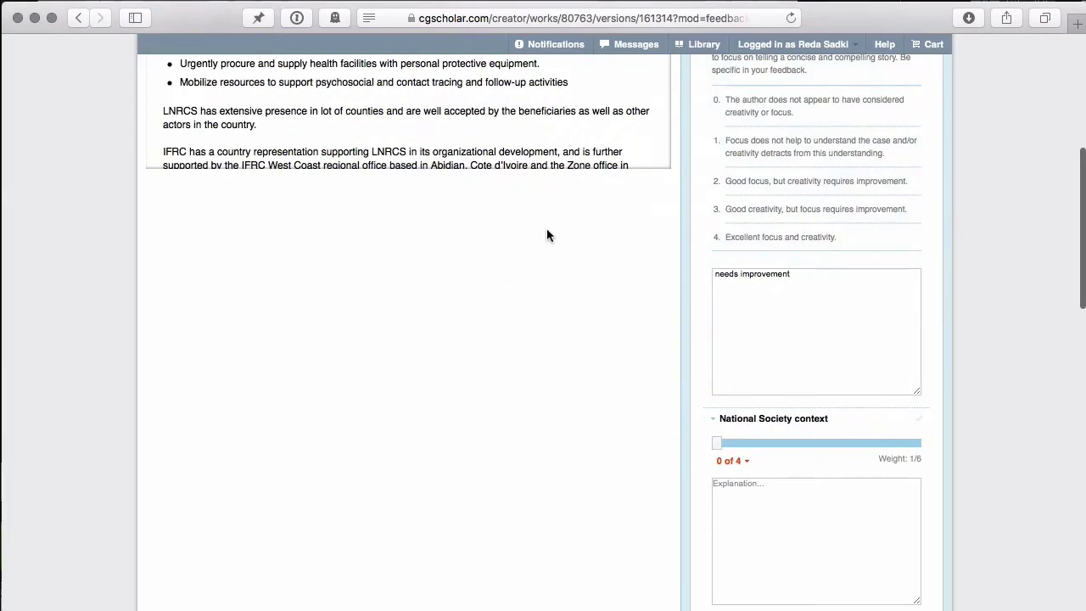
- Delete all text from the Focus and creativity explanation
scroll(805, 242, "up", 4)
scroll(820, 218, "down", 3)
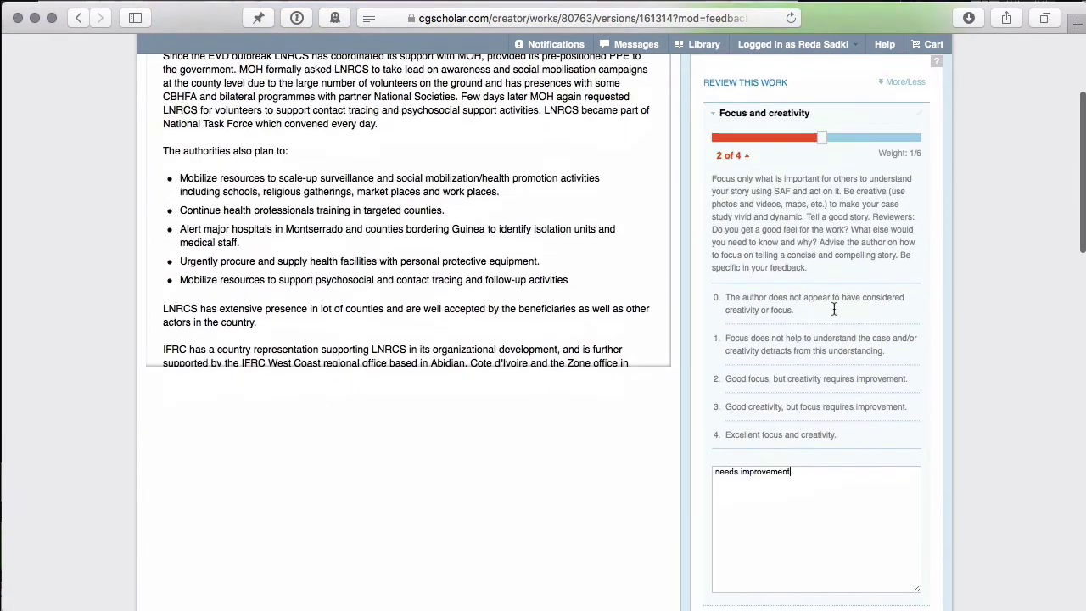
scroll(833, 309, "down", 5)
key("super+a")
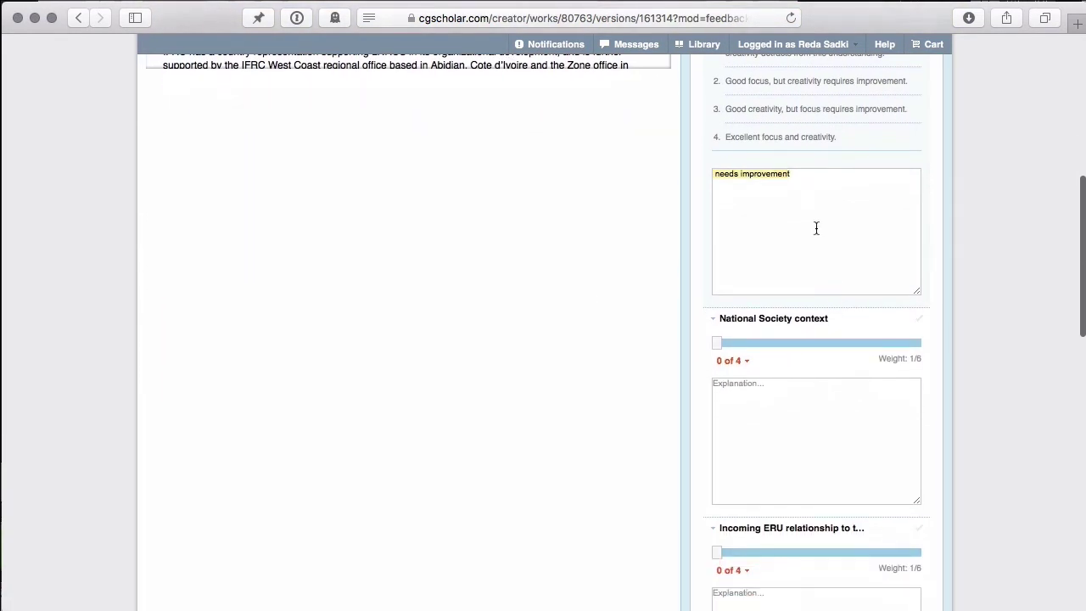
key("BackSpace")
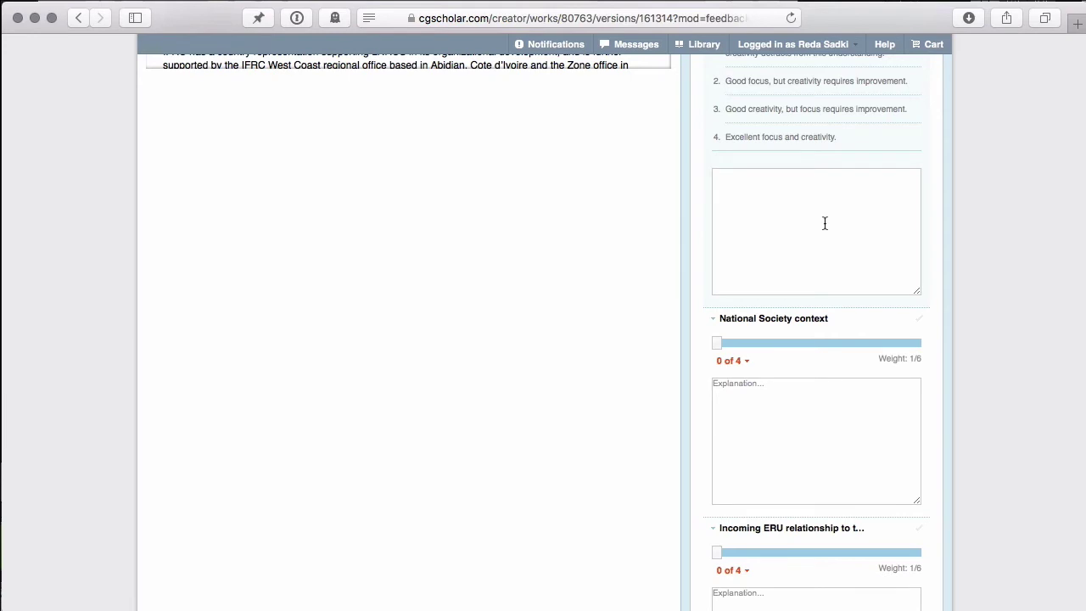
- Rate National Society context 3, Incoming ERU 1, The operation 2, Cause and effect 2, What we learned 3 of 4
left_click(844, 343)
scroll(819, 343, "down", 3)
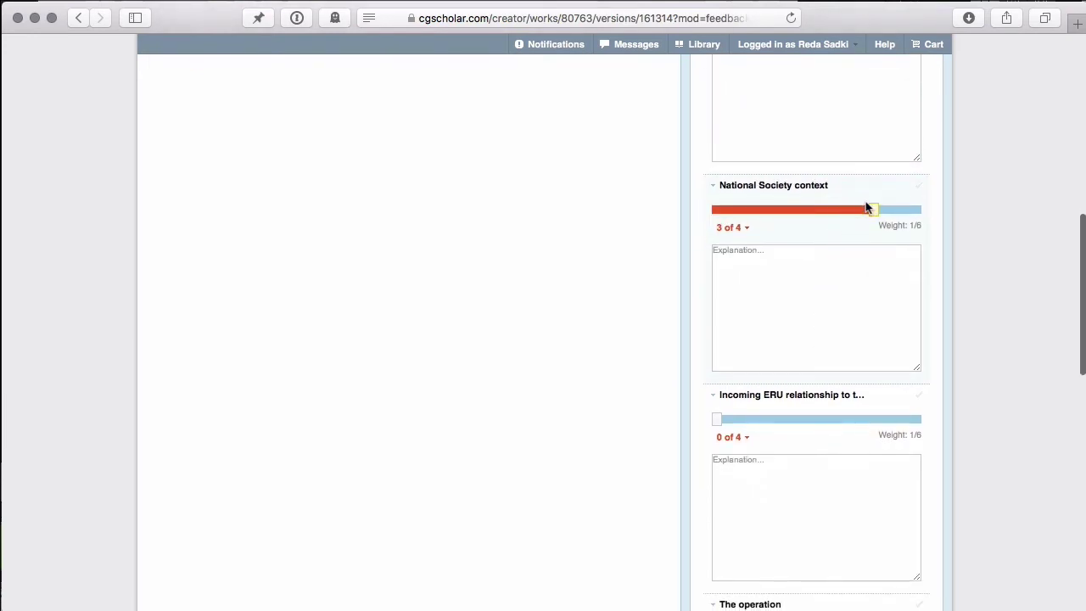
mouse_move(866, 208)
left_mouse_down()
mouse_move(737, 218)
mouse_move(873, 211)
left_mouse_up()
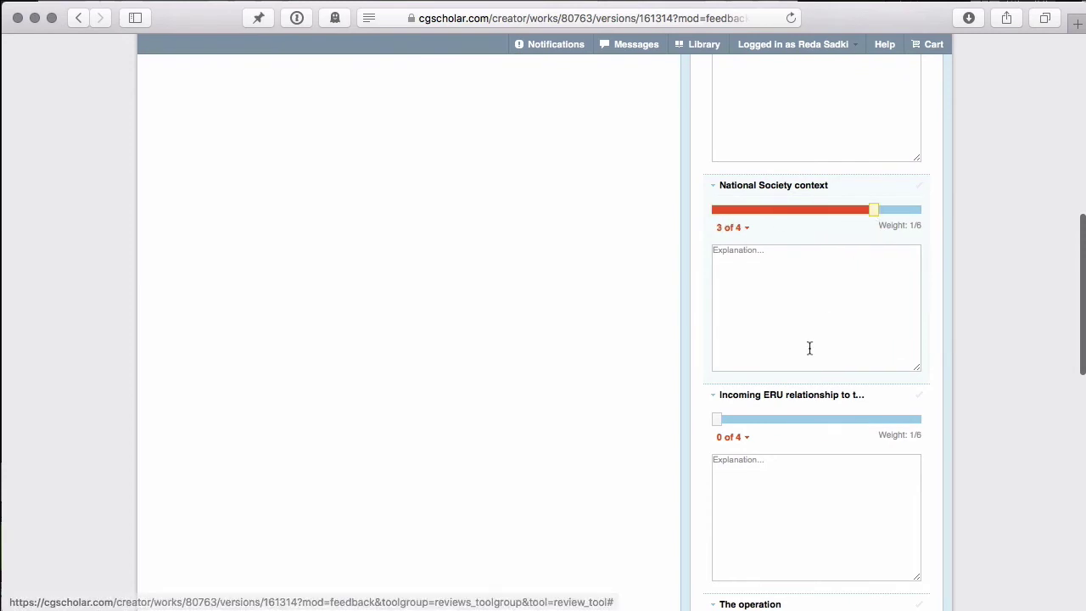
scroll(809, 348, "down", 5)
left_click(768, 123)
left_click(823, 331)
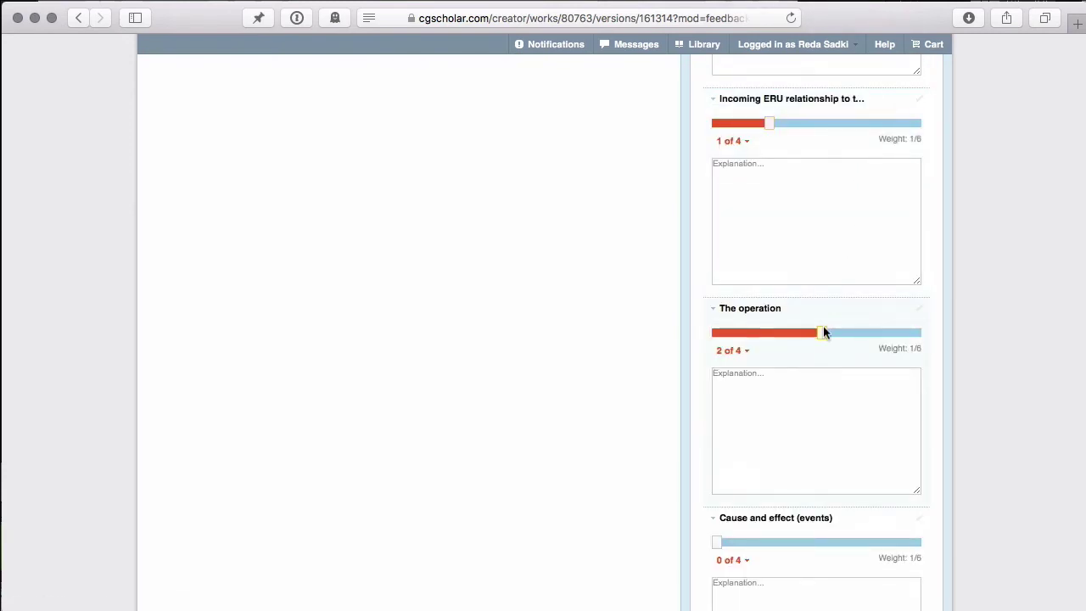
left_click(837, 541)
scroll(837, 540, "down", 4)
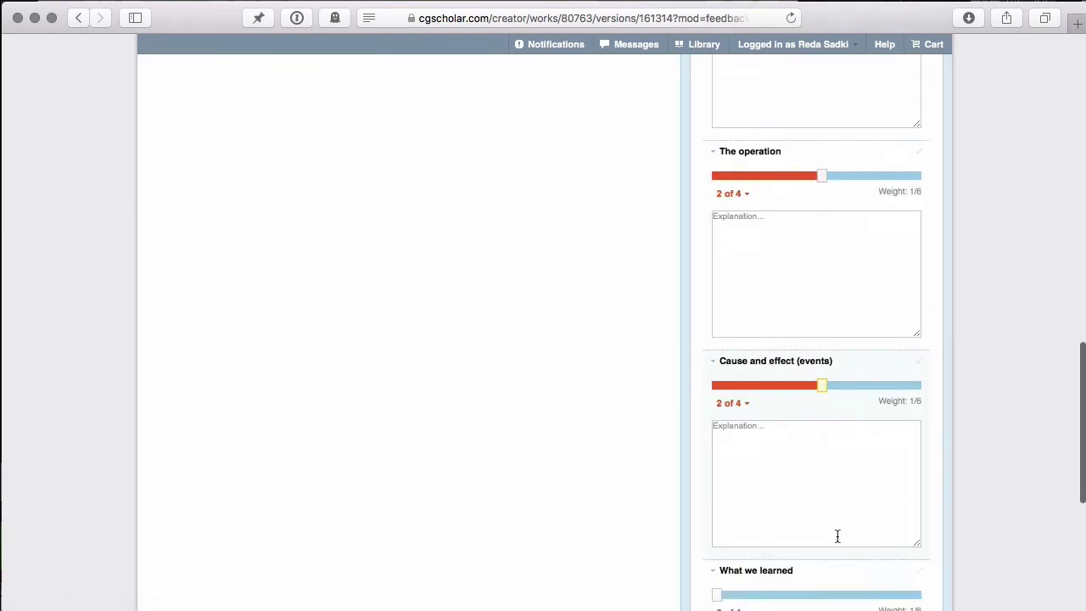
scroll(844, 522, "down", 2)
left_click(853, 509)
scroll(836, 501, "down", 6)
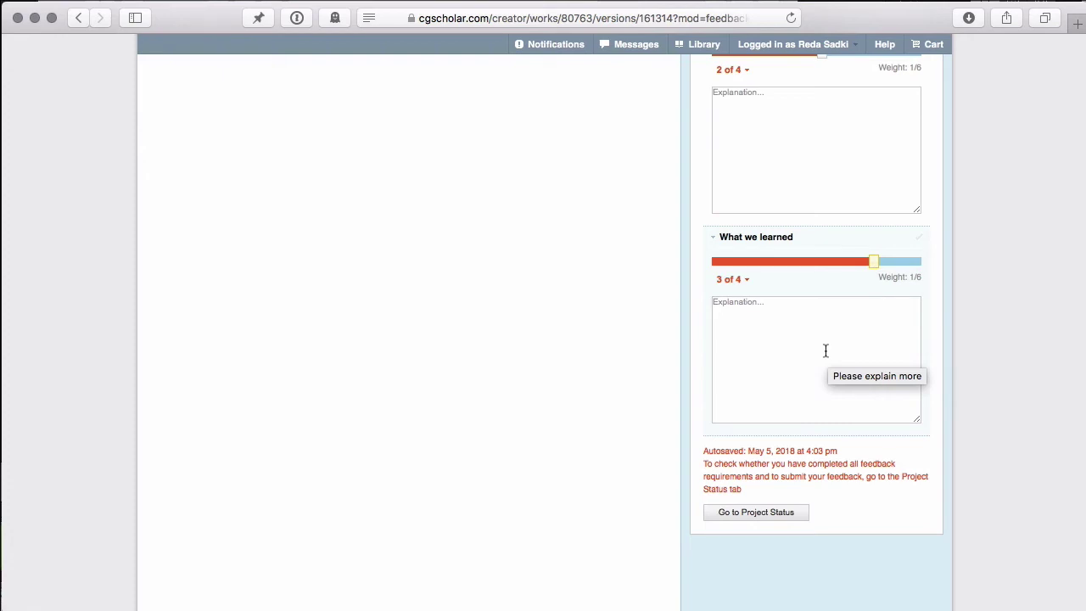
left_click(751, 513)
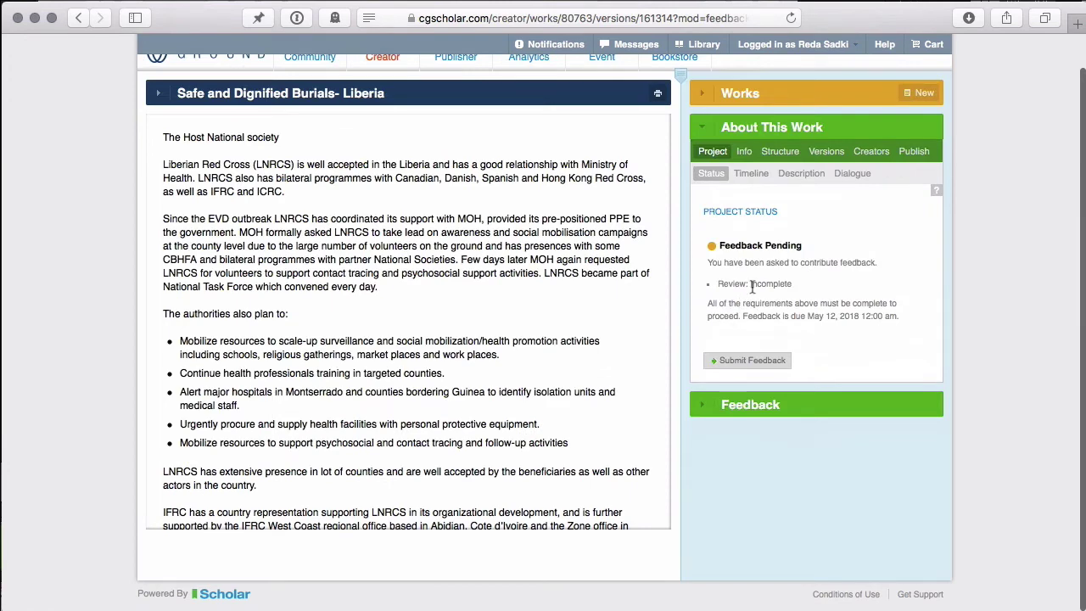
scroll(751, 287, "up", 5)
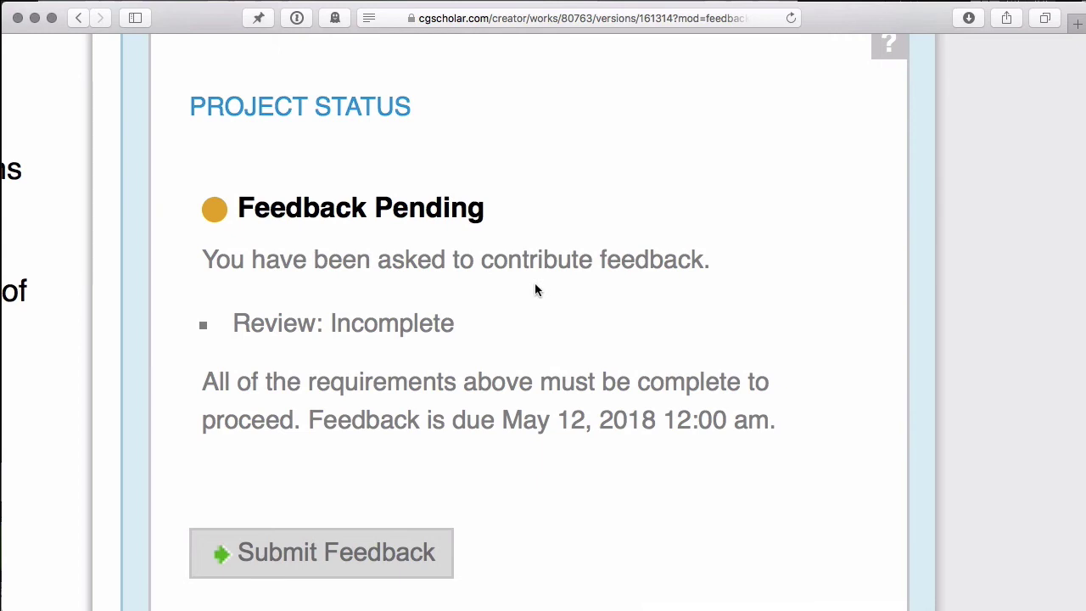
scroll(535, 290, "down", 3)
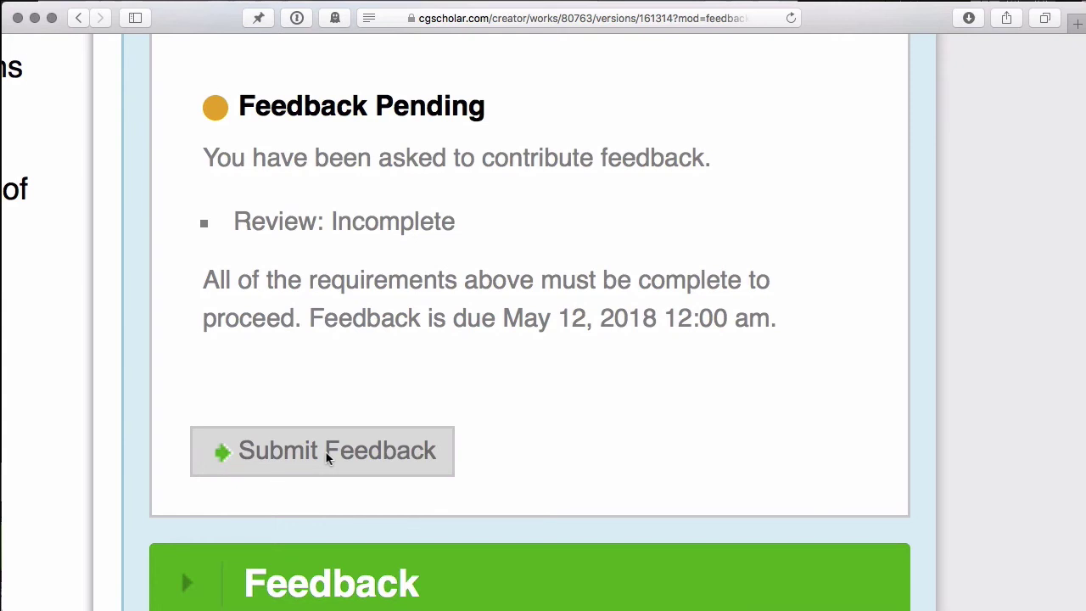
left_click(326, 452)
- Expand the Incoming ERU relationship scoring levels, read them, and scroll back to the review's top
scroll(843, 335, "down", 3)
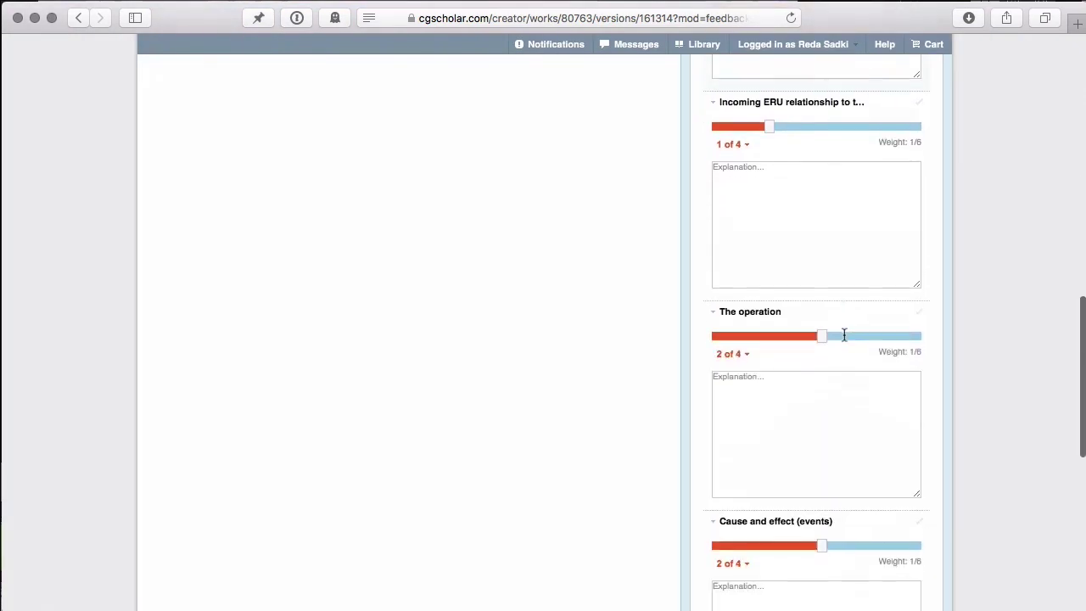
scroll(843, 340, "down", 1)
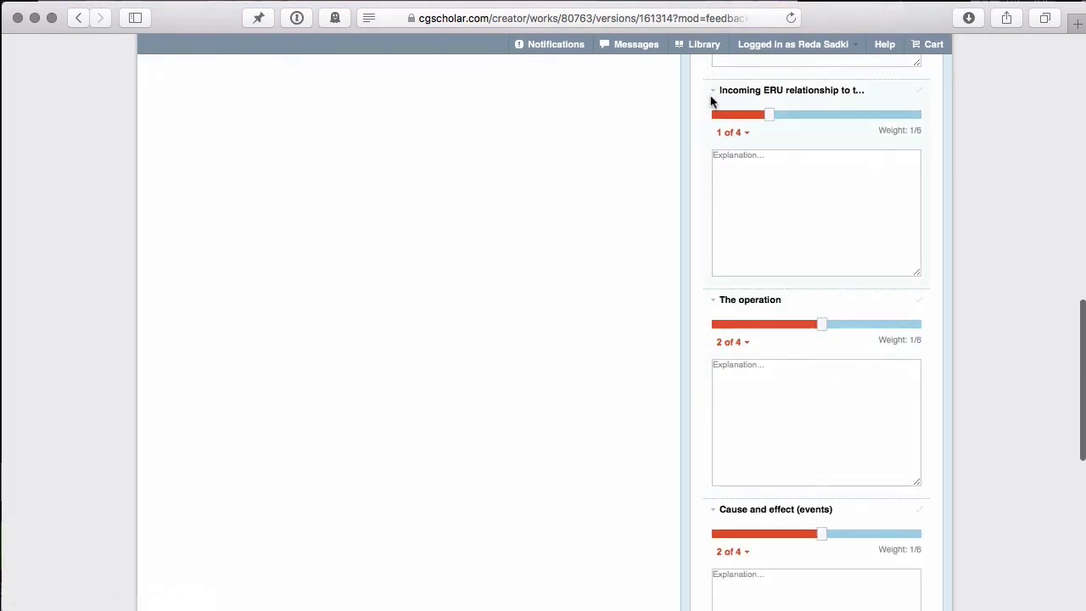
left_click(733, 135)
scroll(798, 210, "down", 5)
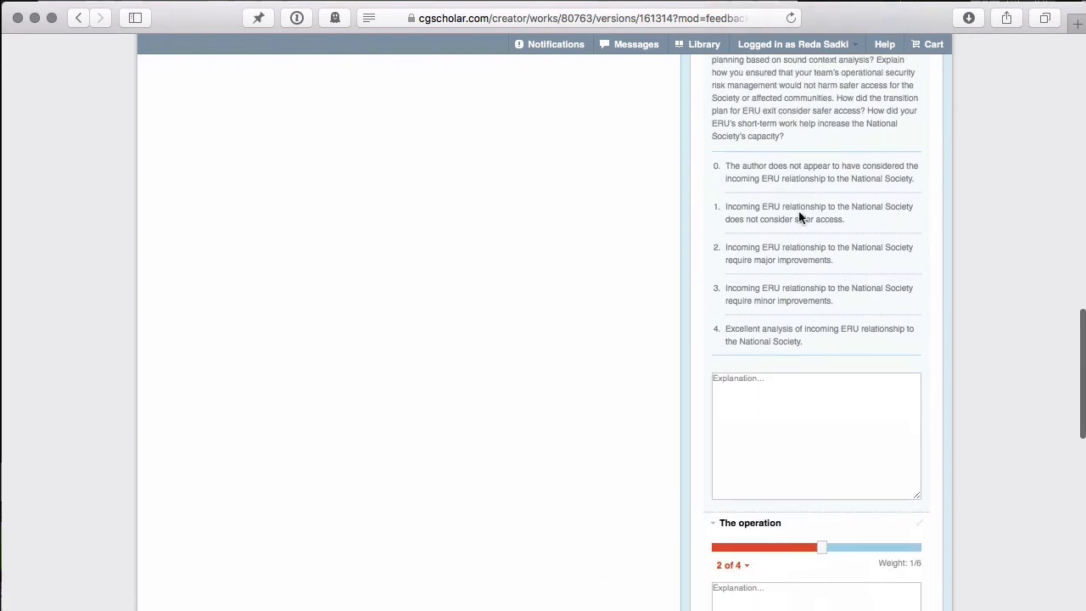
scroll(799, 210, "up", 2)
scroll(798, 210, "up", 3)
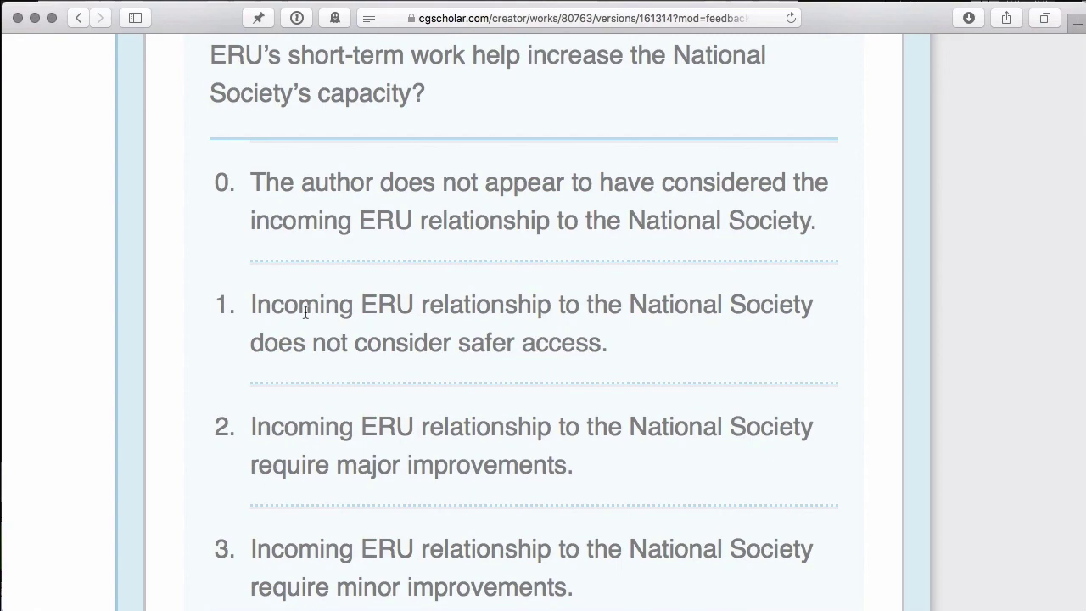
scroll(305, 311, "down", 5)
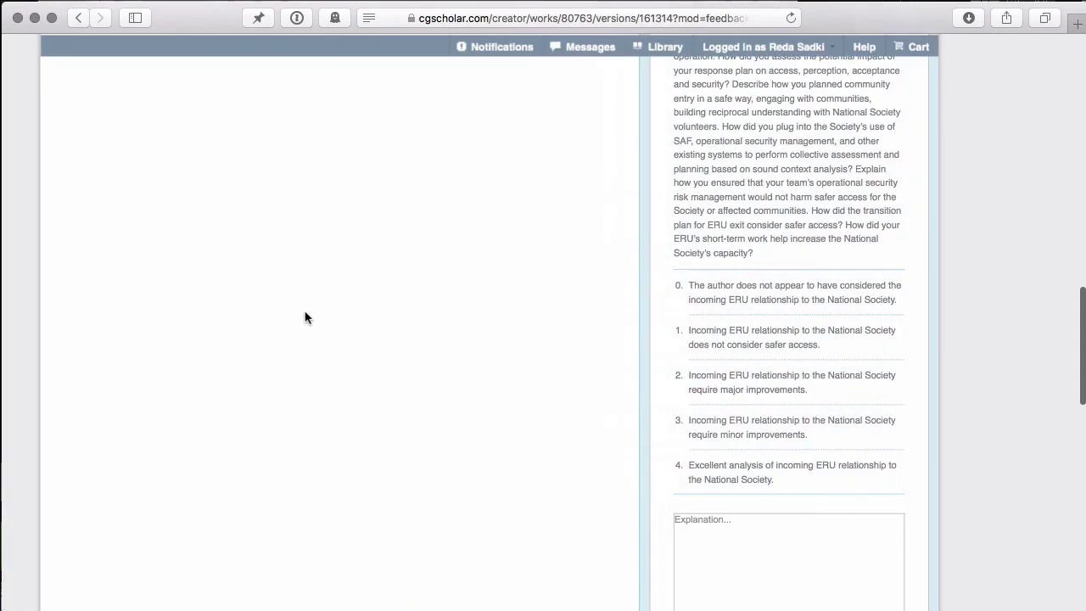
scroll(308, 318, "down", 5)
scroll(305, 318, "up", 10)
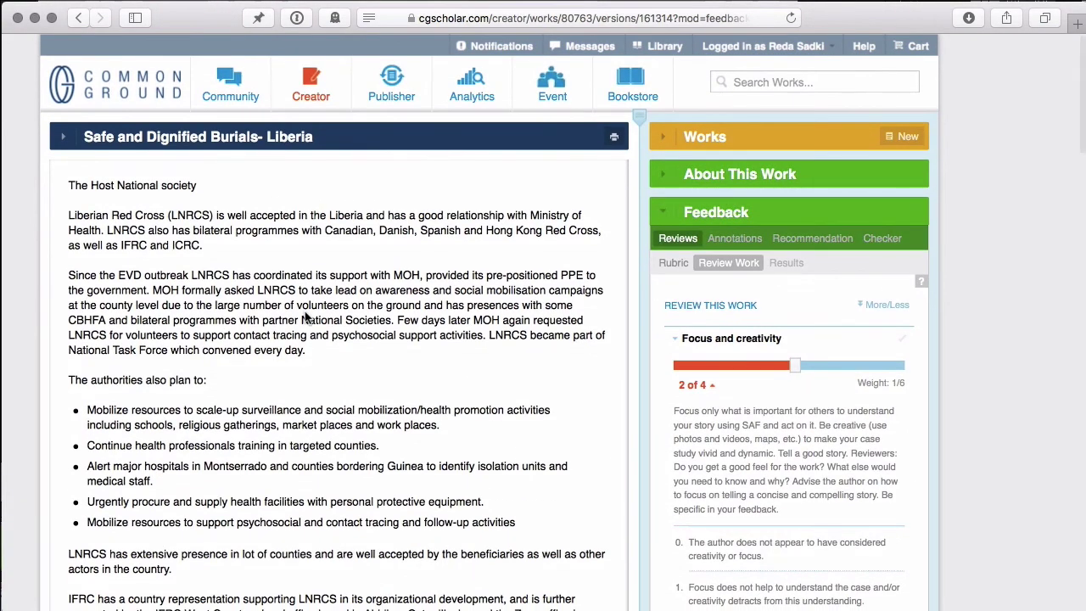